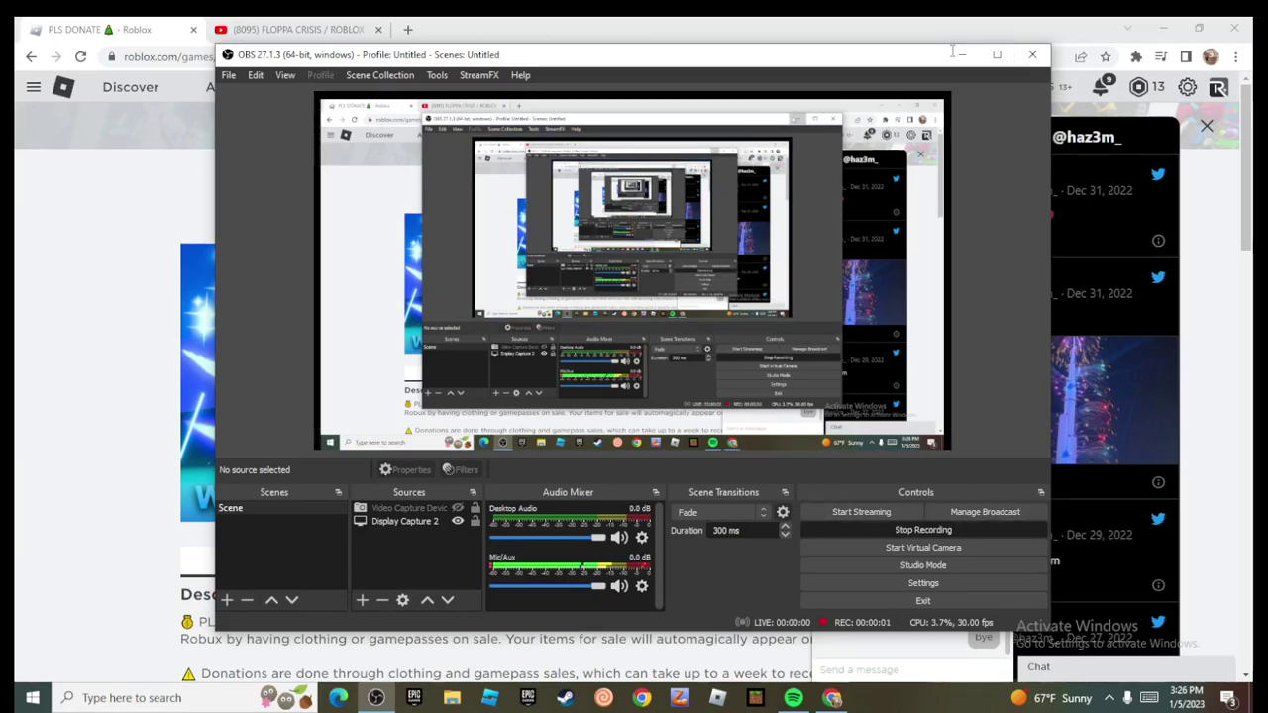
Step: Minimize OBS Studio to show the PLS DONATE game page in Chrome
{"action": "left_click", "coordinate": [958, 54]}
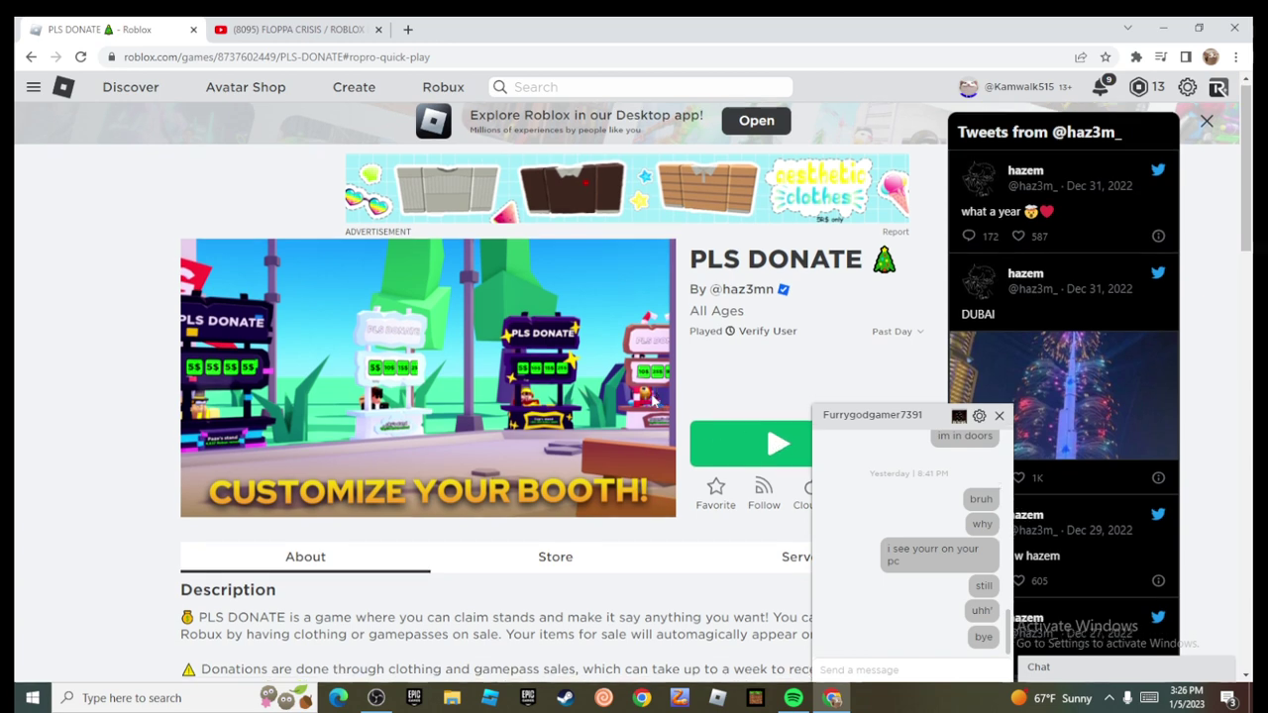
{"action": "scroll", "coordinate": [555, 446], "scroll_direction": "down", "scroll_amount": 1}
Step: Launch PLS DONATE, dismissing the Java notice, 403 error and install prompt, then open the site menu
{"action": "left_click", "coordinate": [555, 483]}
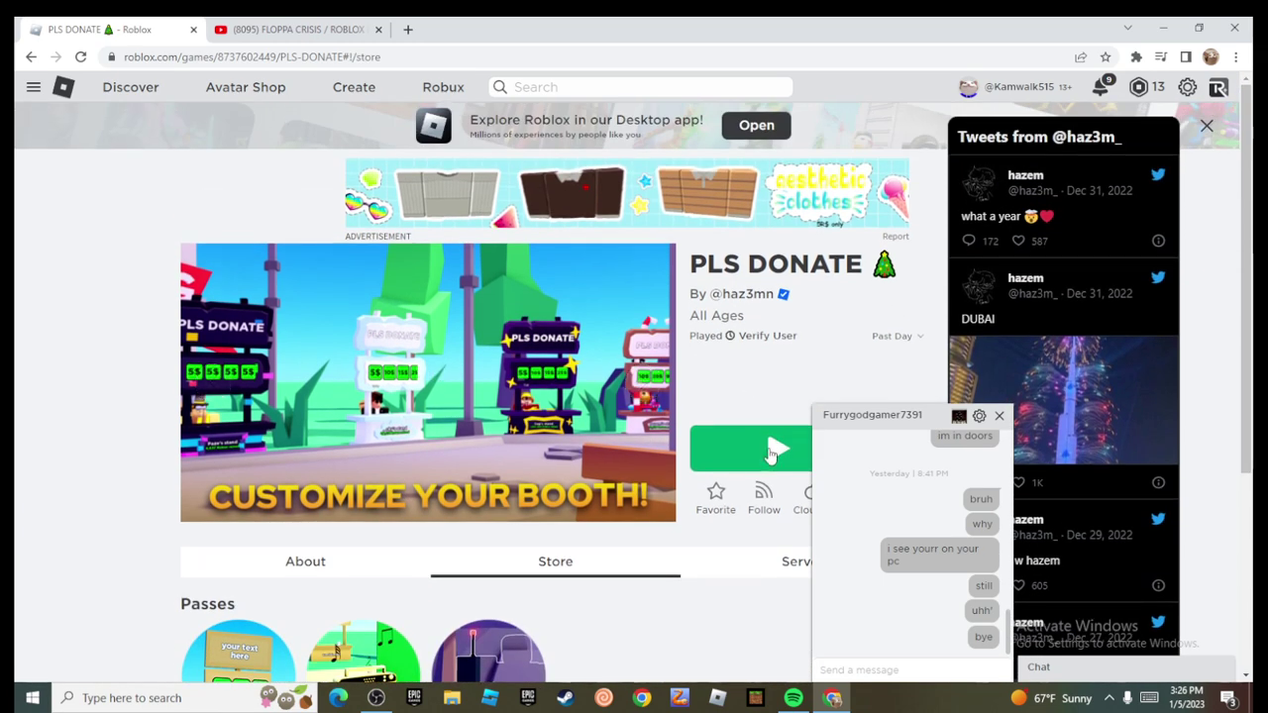
{"action": "left_click", "coordinate": [772, 451]}
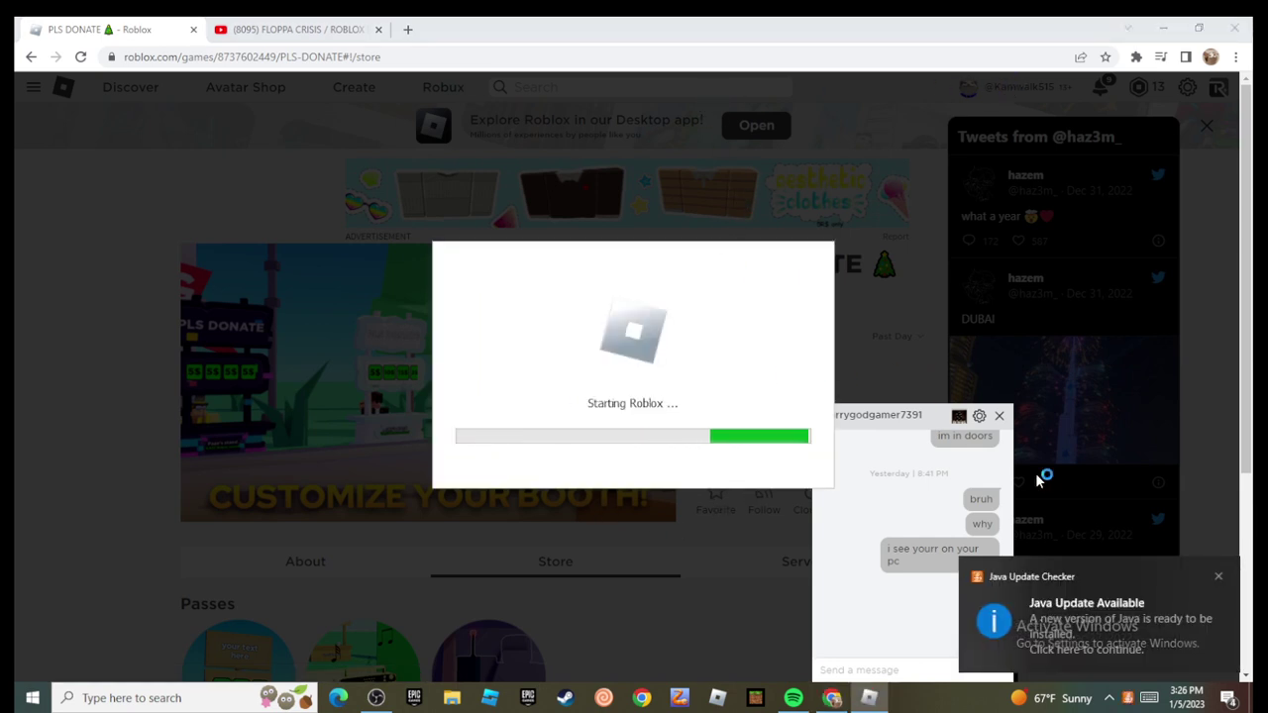
{"action": "left_click", "coordinate": [1218, 577]}
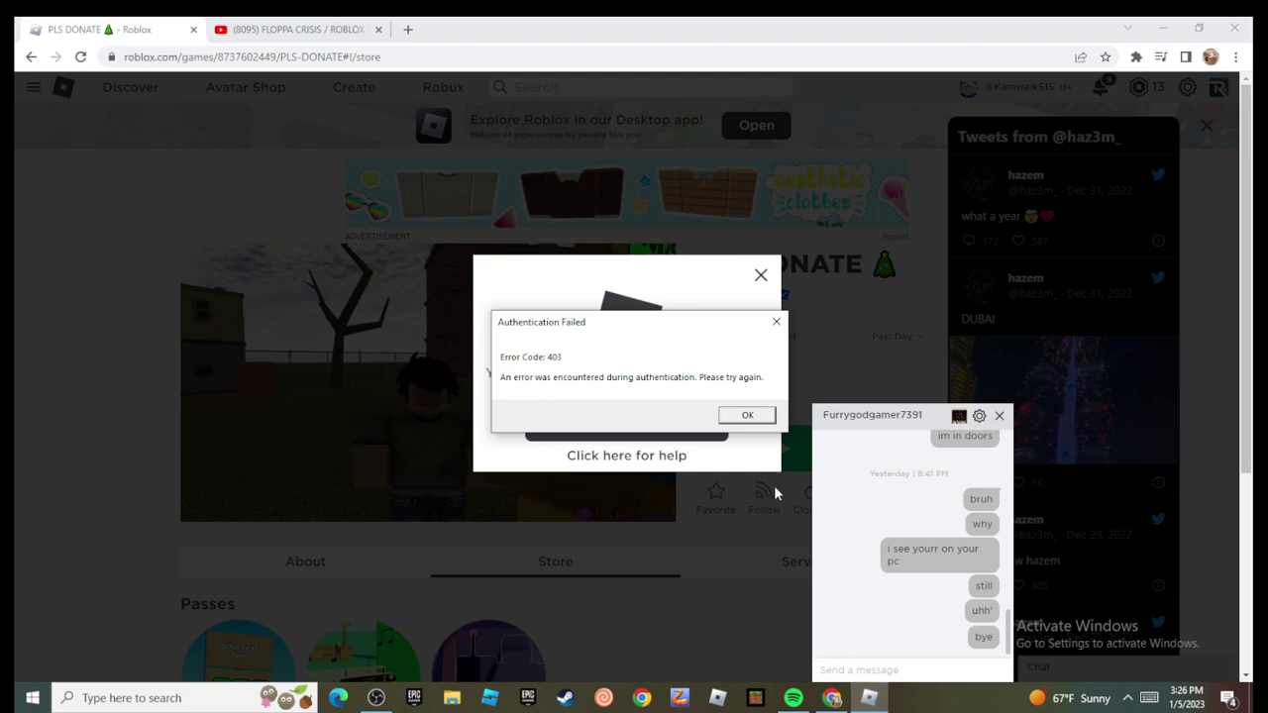
{"action": "left_click", "coordinate": [747, 415]}
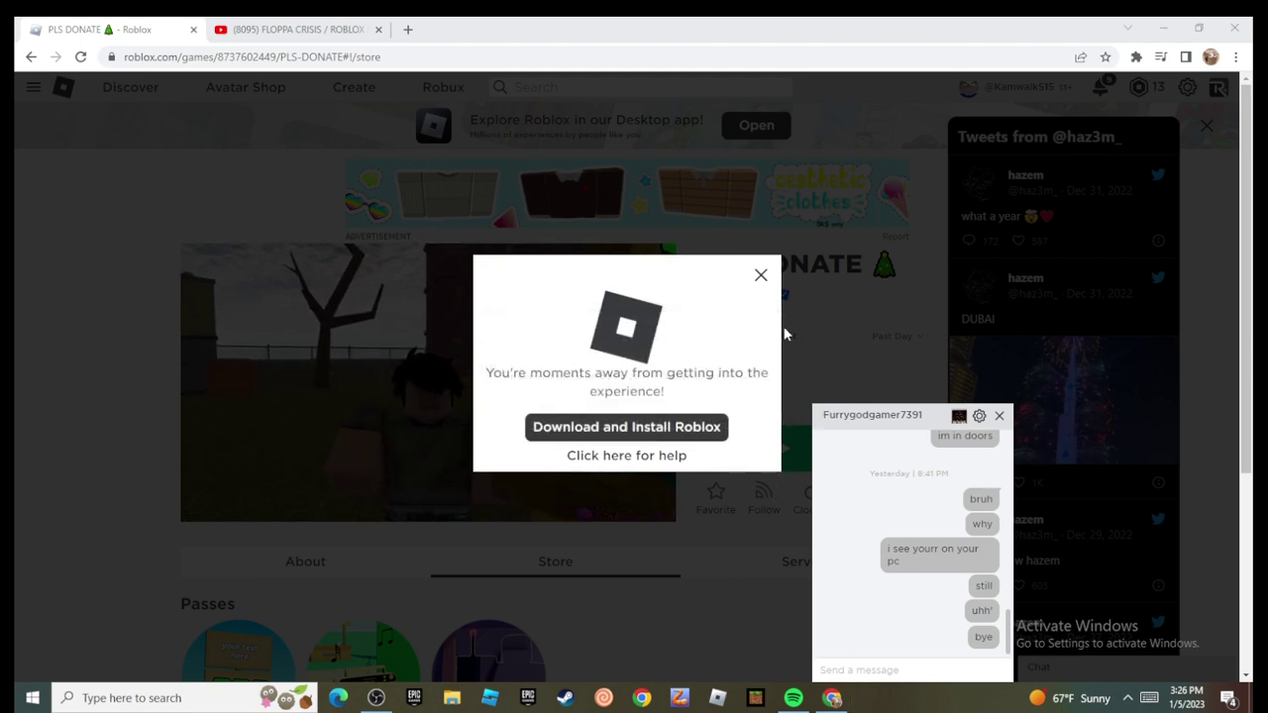
{"action": "left_click", "coordinate": [760, 275]}
{"action": "left_click", "coordinate": [33, 86]}
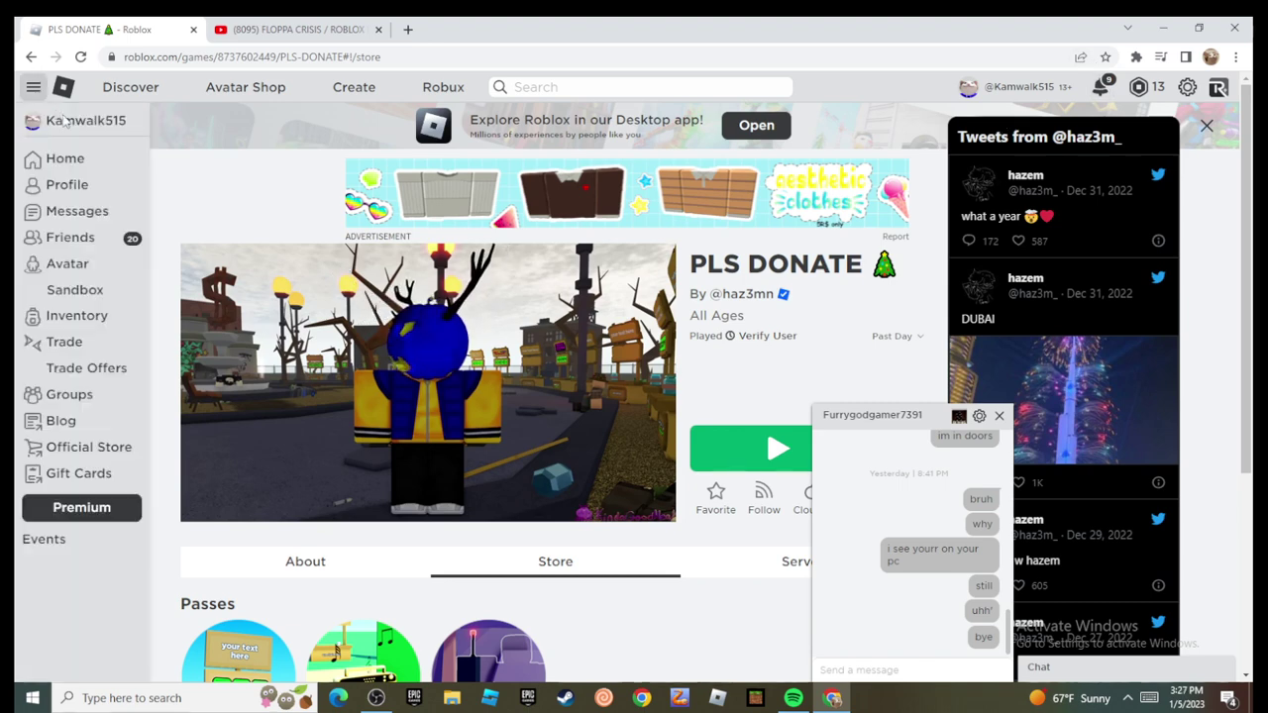
Step: Go to the Roblox Home page from the left sidebar
{"action": "left_click", "coordinate": [66, 158]}
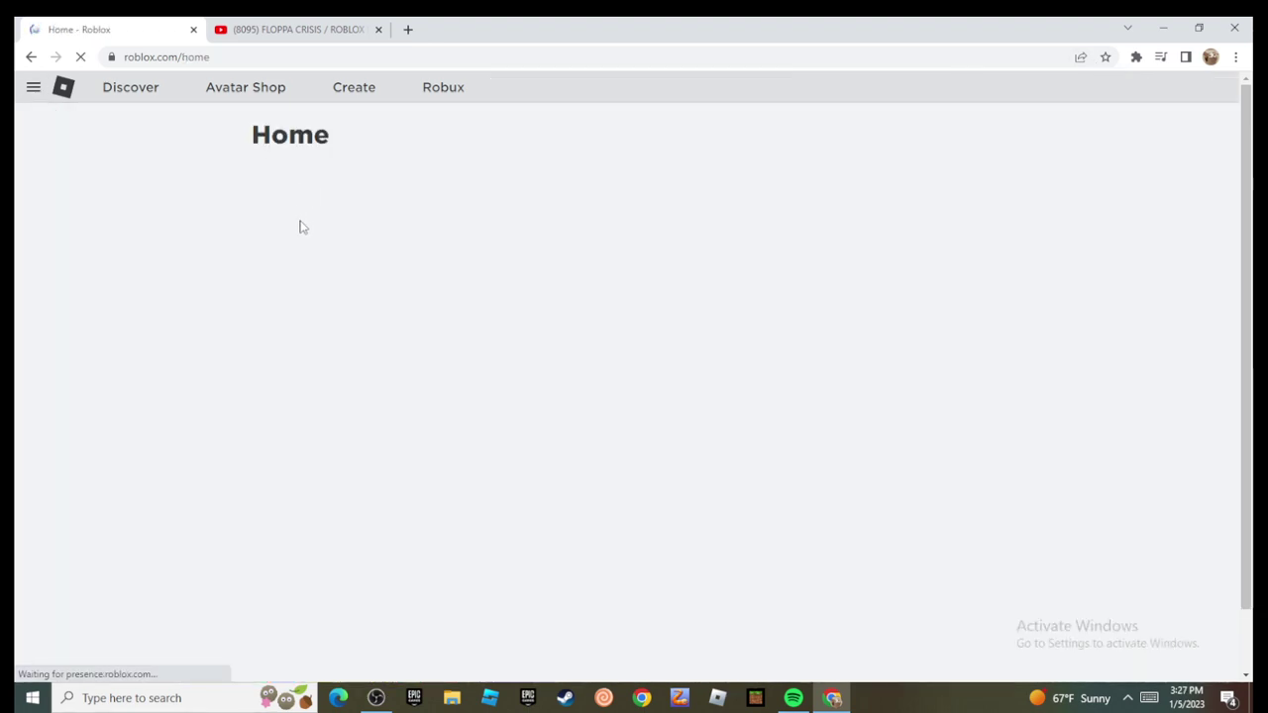
{"action": "scroll", "coordinate": [514, 458], "scroll_direction": "down", "scroll_amount": 3}
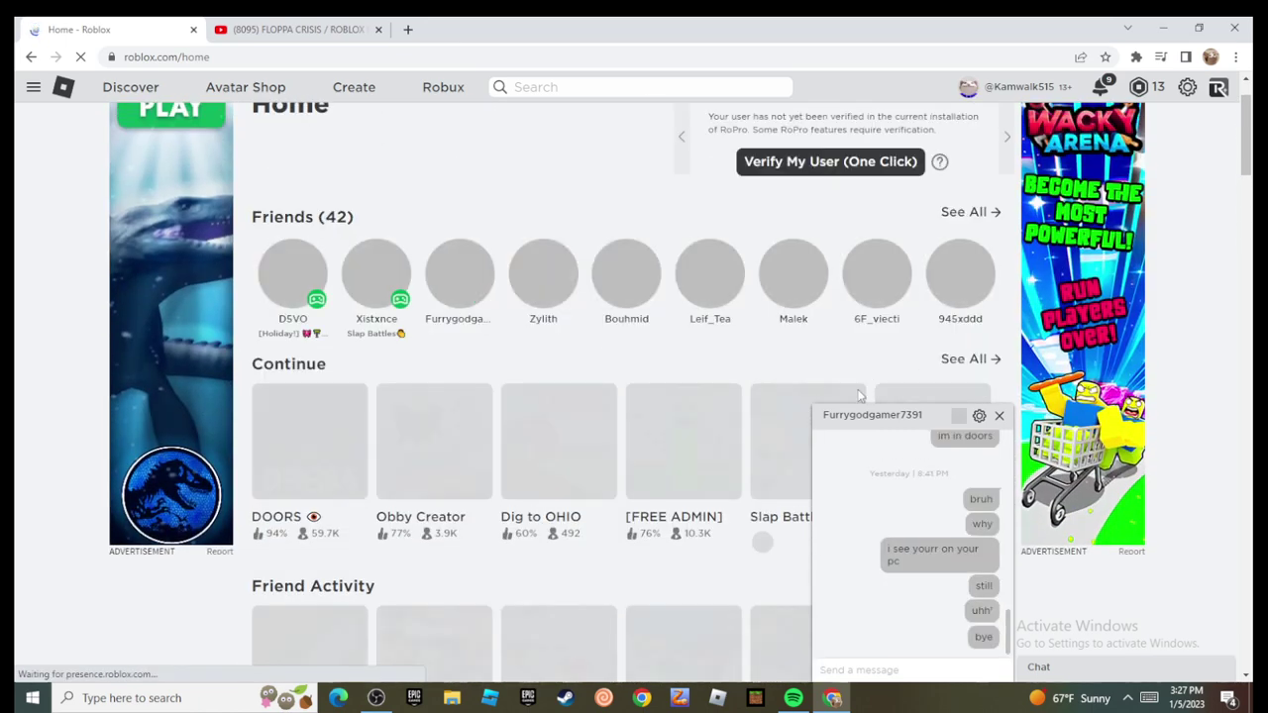
{"action": "scroll", "coordinate": [773, 406], "scroll_direction": "down", "scroll_amount": 3}
{"action": "scroll", "coordinate": [773, 407], "scroll_direction": "down", "scroll_amount": 1}
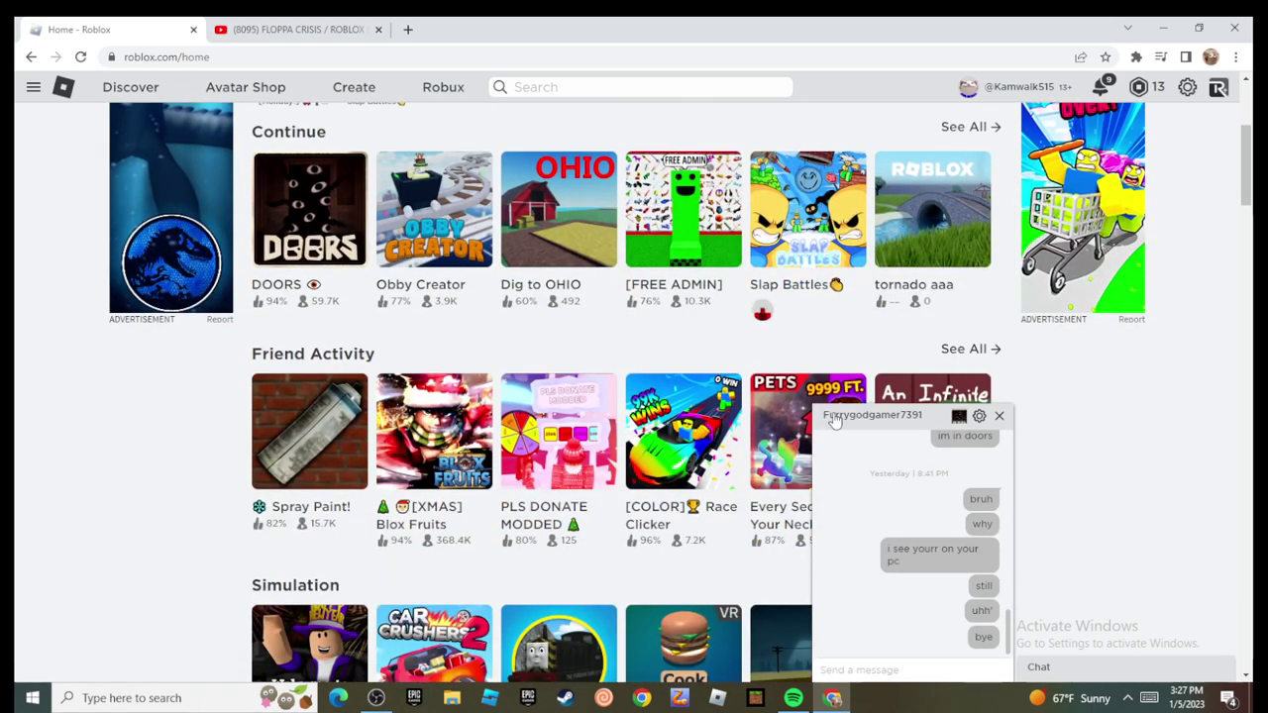
{"action": "scroll", "coordinate": [822, 266], "scroll_direction": "up", "scroll_amount": 3}
{"action": "scroll", "coordinate": [799, 286], "scroll_direction": "down", "scroll_amount": 4}
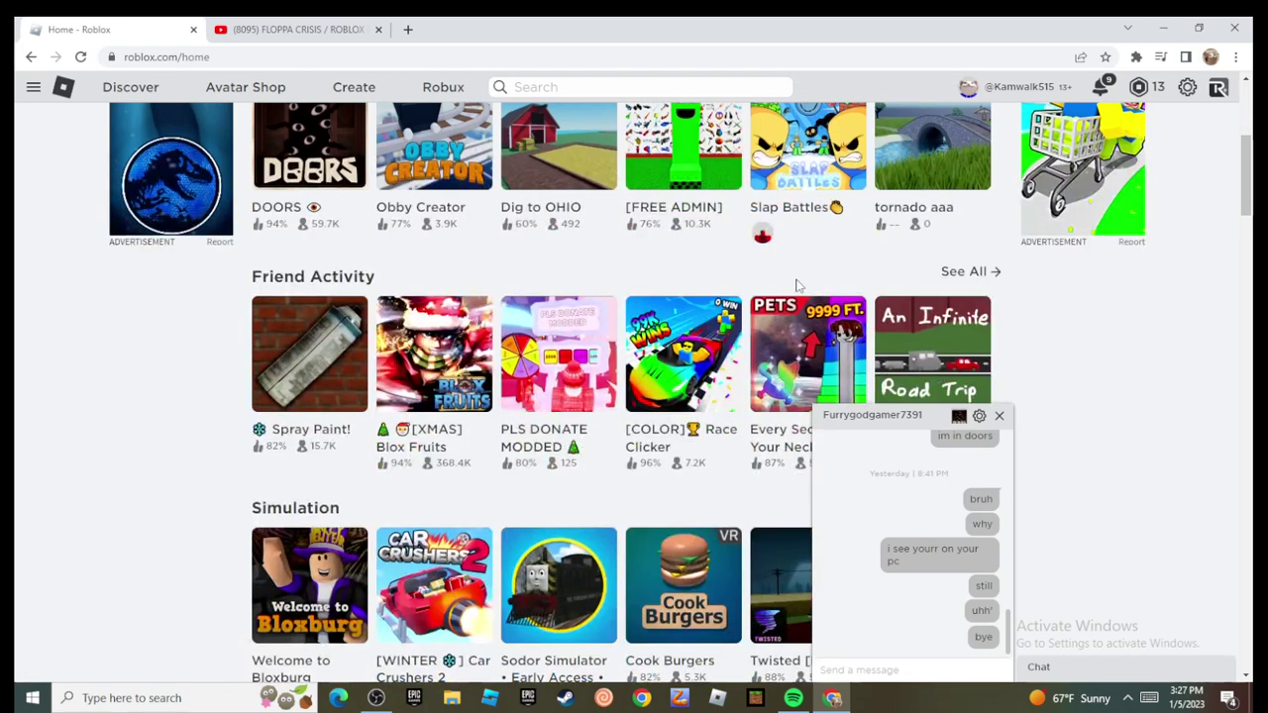
{"action": "scroll", "coordinate": [798, 285], "scroll_direction": "up", "scroll_amount": 5}
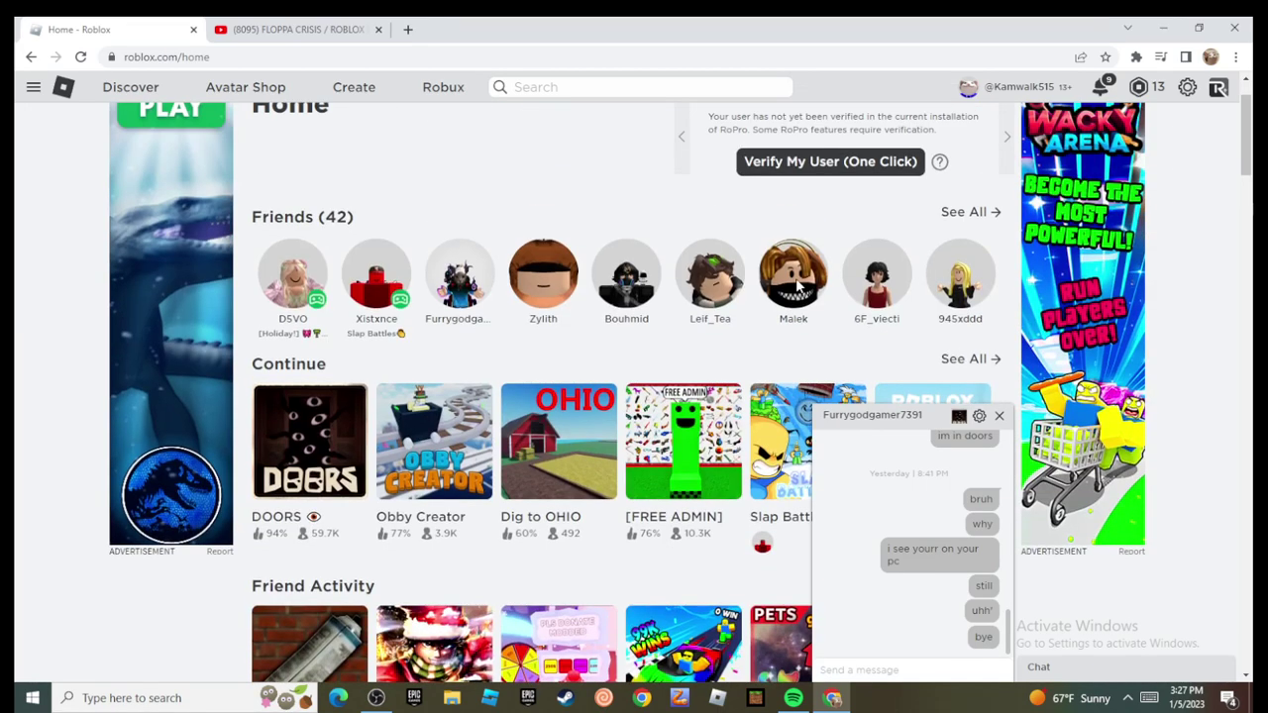
{"action": "scroll", "coordinate": [792, 287], "scroll_direction": "down", "scroll_amount": 1}
{"action": "scroll", "coordinate": [755, 317], "scroll_direction": "down", "scroll_amount": 3}
{"action": "scroll", "coordinate": [792, 297], "scroll_direction": "down", "scroll_amount": 2}
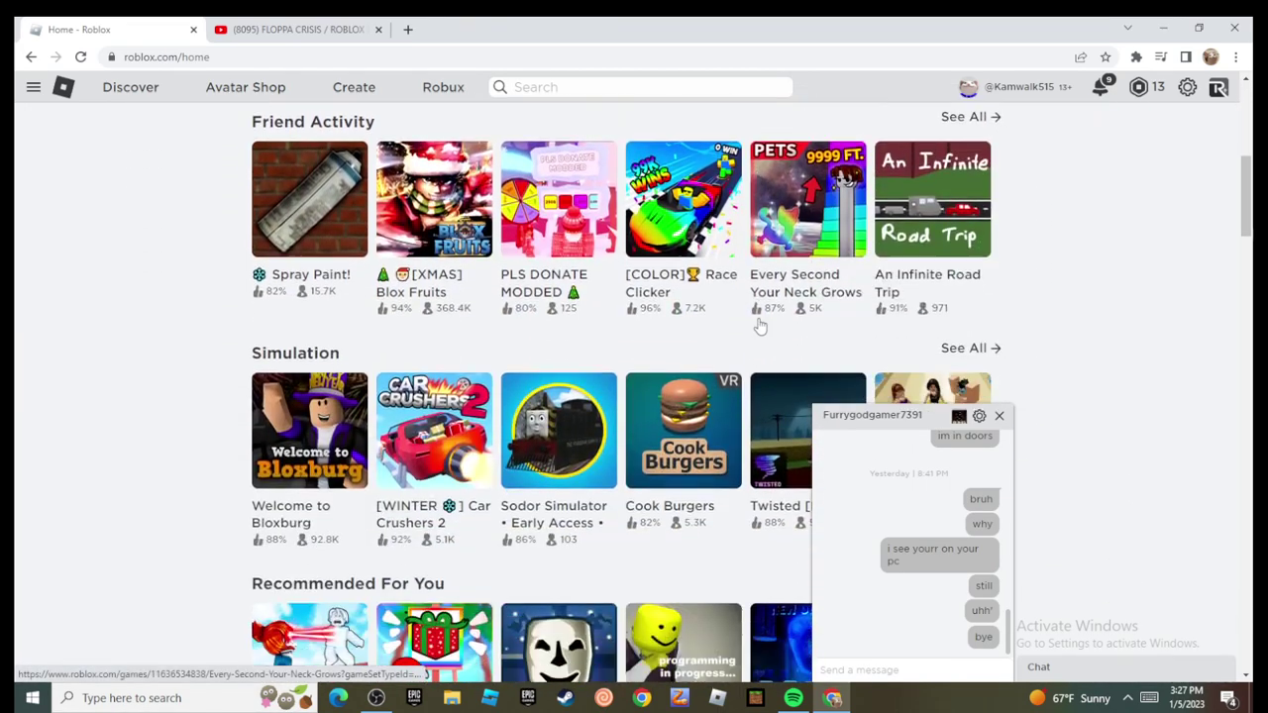
{"action": "scroll", "coordinate": [892, 248], "scroll_direction": "up", "scroll_amount": 2}
Step: Like 'tornado aaa', launch it, then dismiss the 403 error and install prompt
{"action": "left_click", "coordinate": [941, 181]}
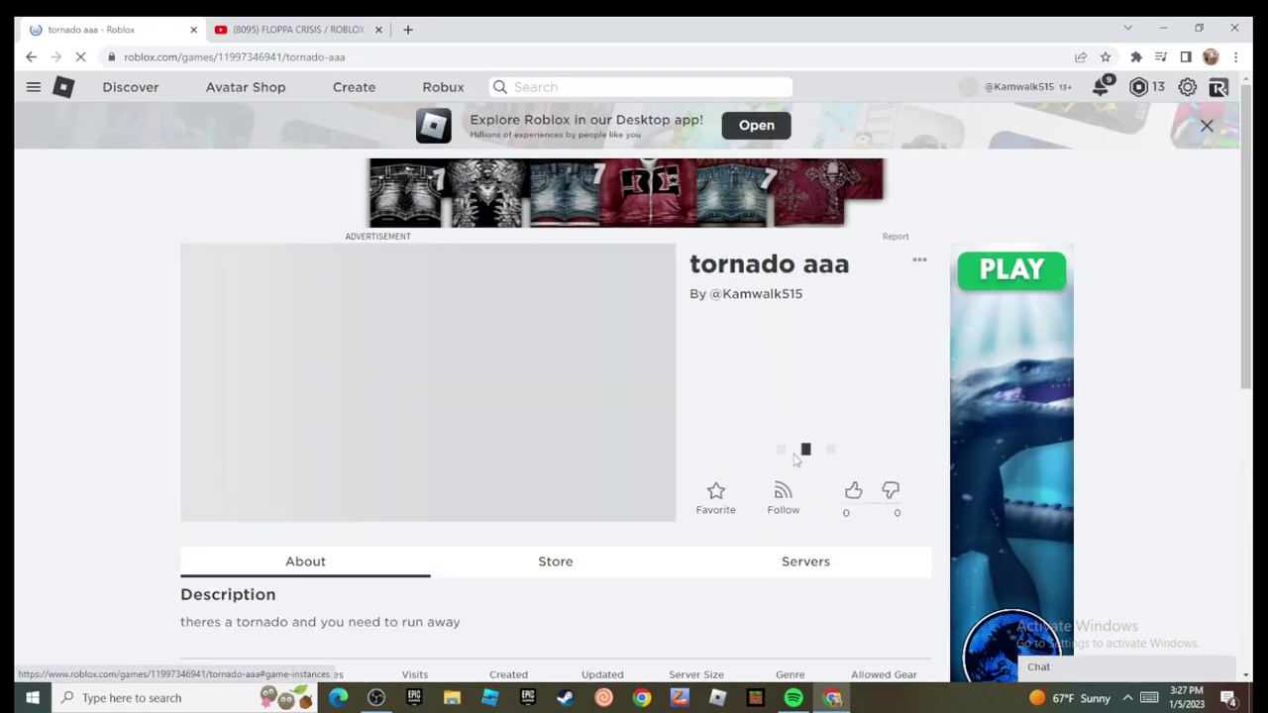
{"action": "scroll", "coordinate": [793, 297], "scroll_direction": "down", "scroll_amount": 3}
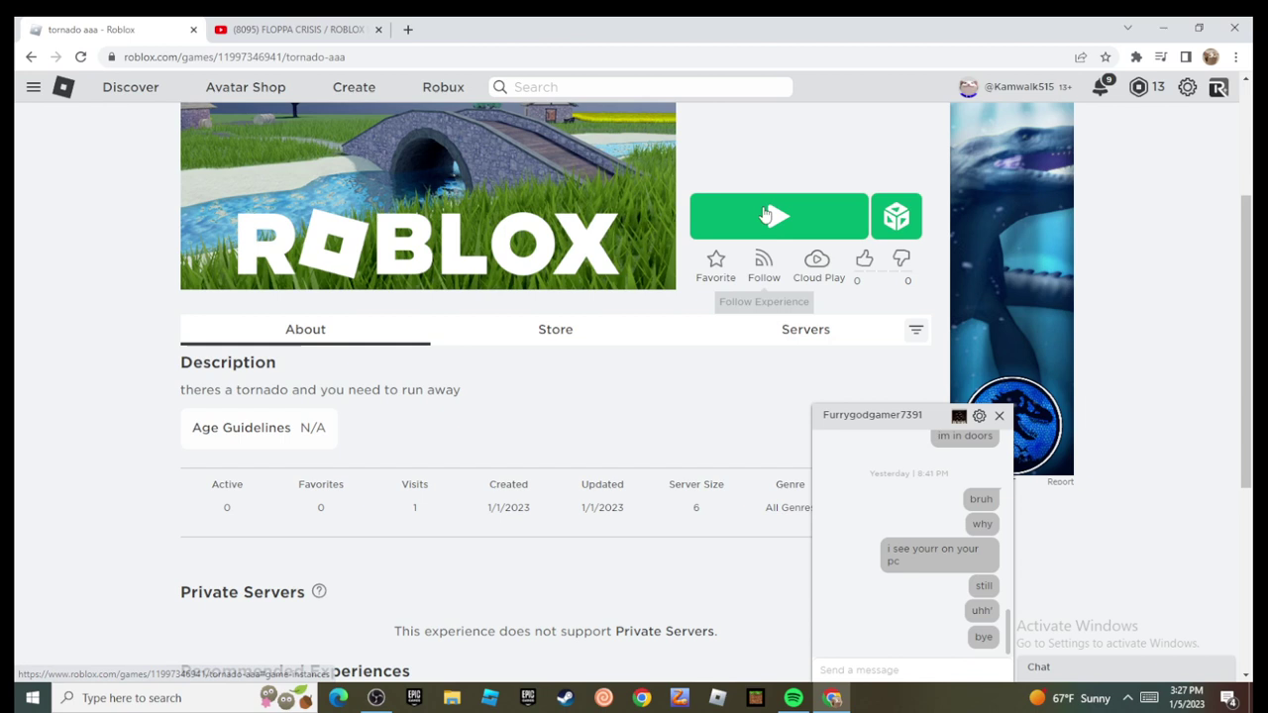
{"action": "left_click", "coordinate": [864, 258]}
{"action": "scroll", "coordinate": [842, 288], "scroll_direction": "up", "scroll_amount": 1}
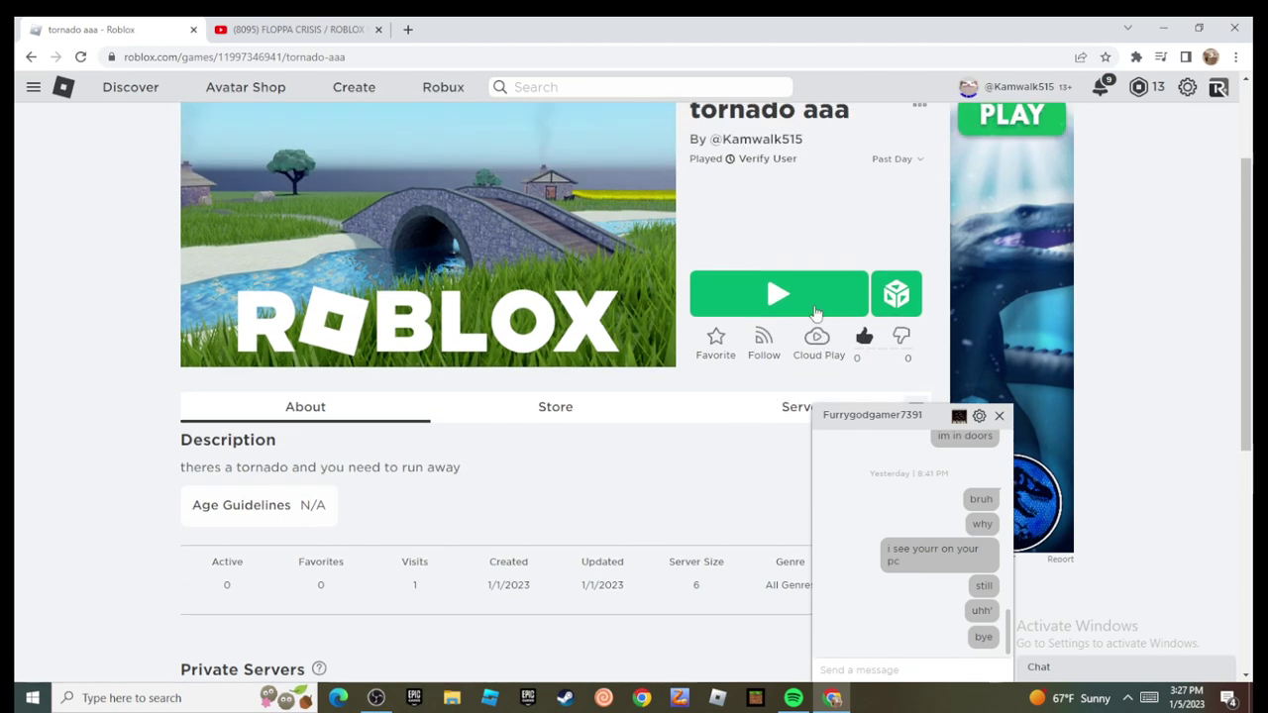
{"action": "left_click", "coordinate": [783, 297]}
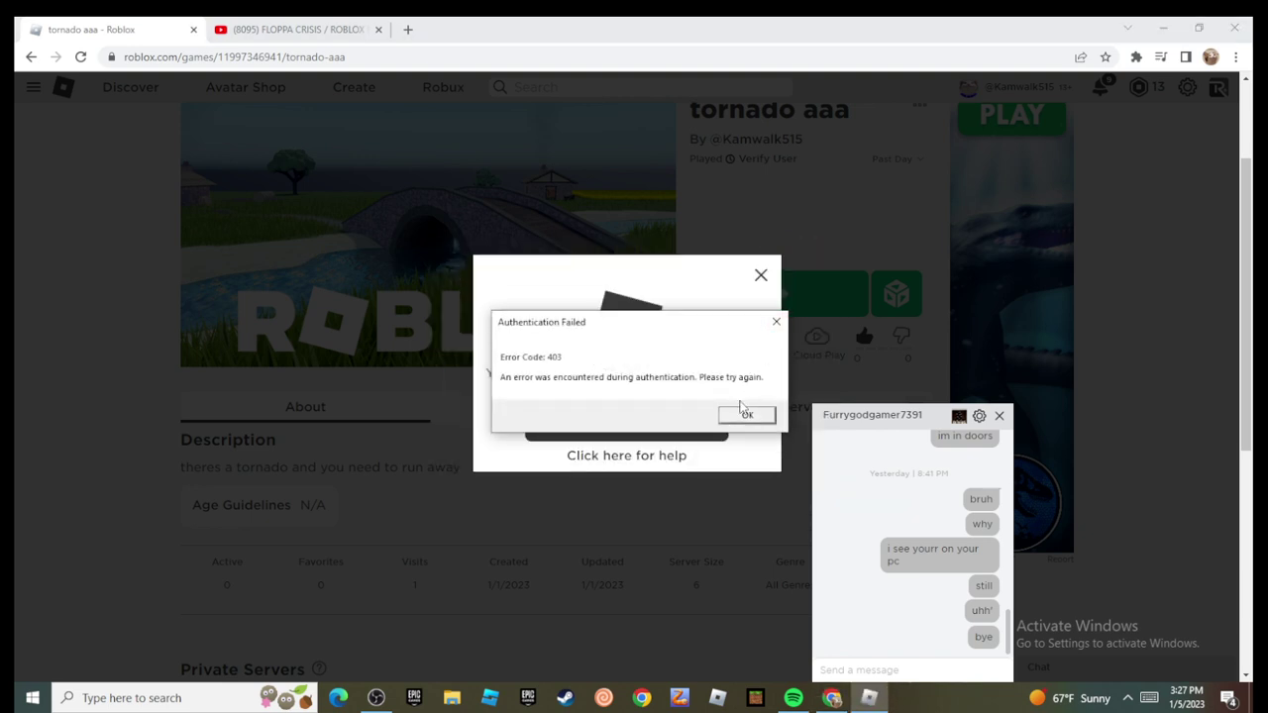
{"action": "left_click", "coordinate": [752, 414]}
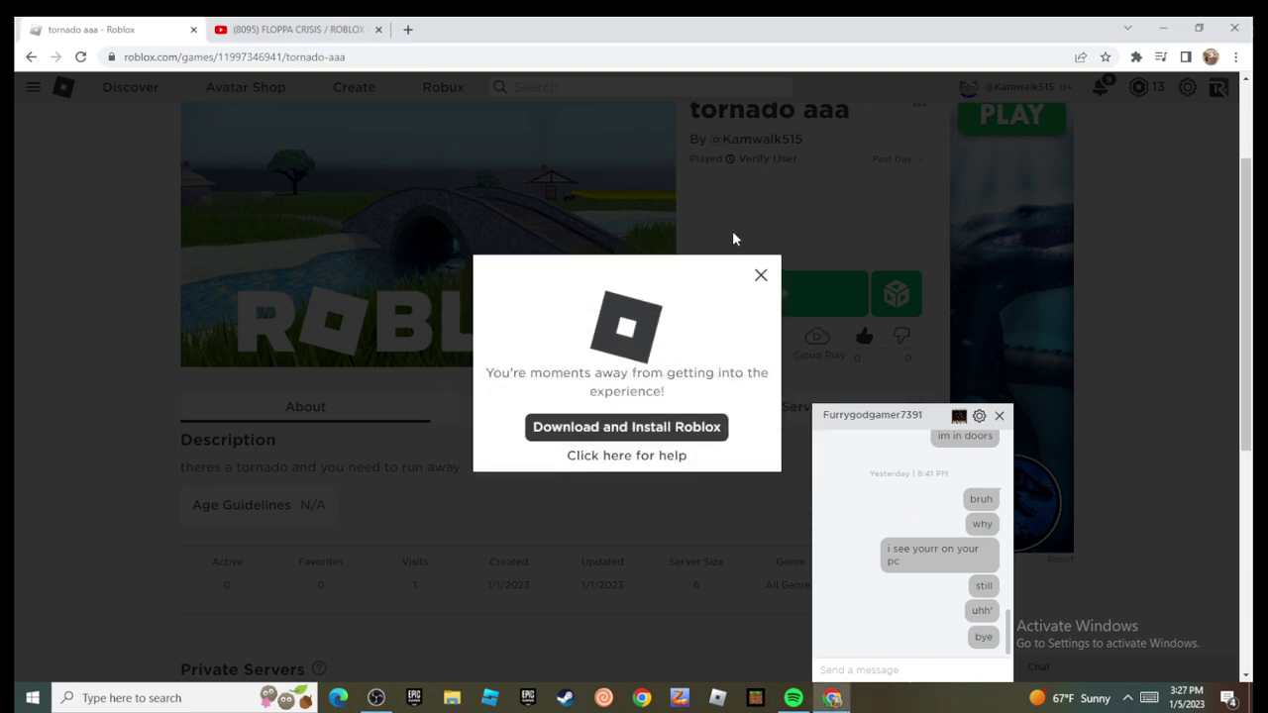
{"action": "left_click", "coordinate": [762, 277]}
Step: View the tornado aaa store passes, replace its tab with a new tab, and restore OBS
{"action": "left_click", "coordinate": [555, 406]}
{"action": "scroll", "coordinate": [364, 512], "scroll_direction": "down", "scroll_amount": 3}
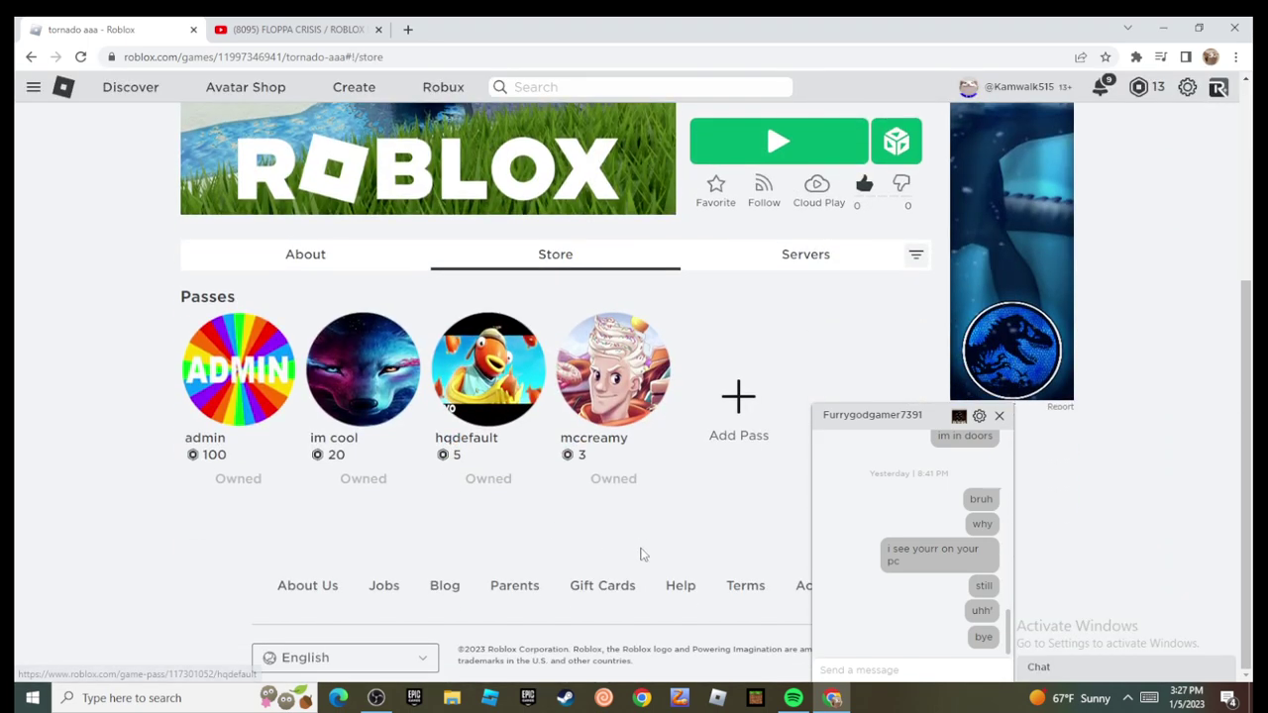
{"action": "scroll", "coordinate": [644, 495], "scroll_direction": "up", "scroll_amount": 5}
{"action": "scroll", "coordinate": [693, 357], "scroll_direction": "down", "scroll_amount": 3}
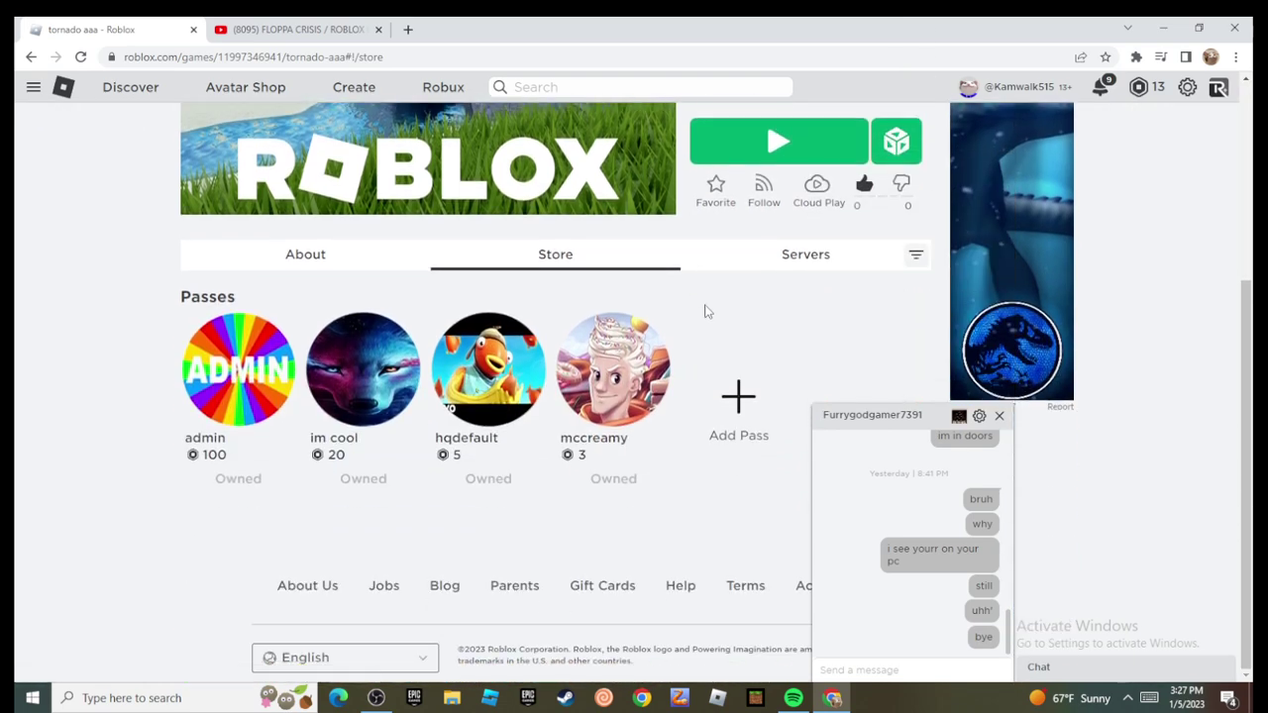
{"action": "scroll", "coordinate": [704, 319], "scroll_direction": "up", "scroll_amount": 1}
{"action": "scroll", "coordinate": [698, 315], "scroll_direction": "up", "scroll_amount": 2}
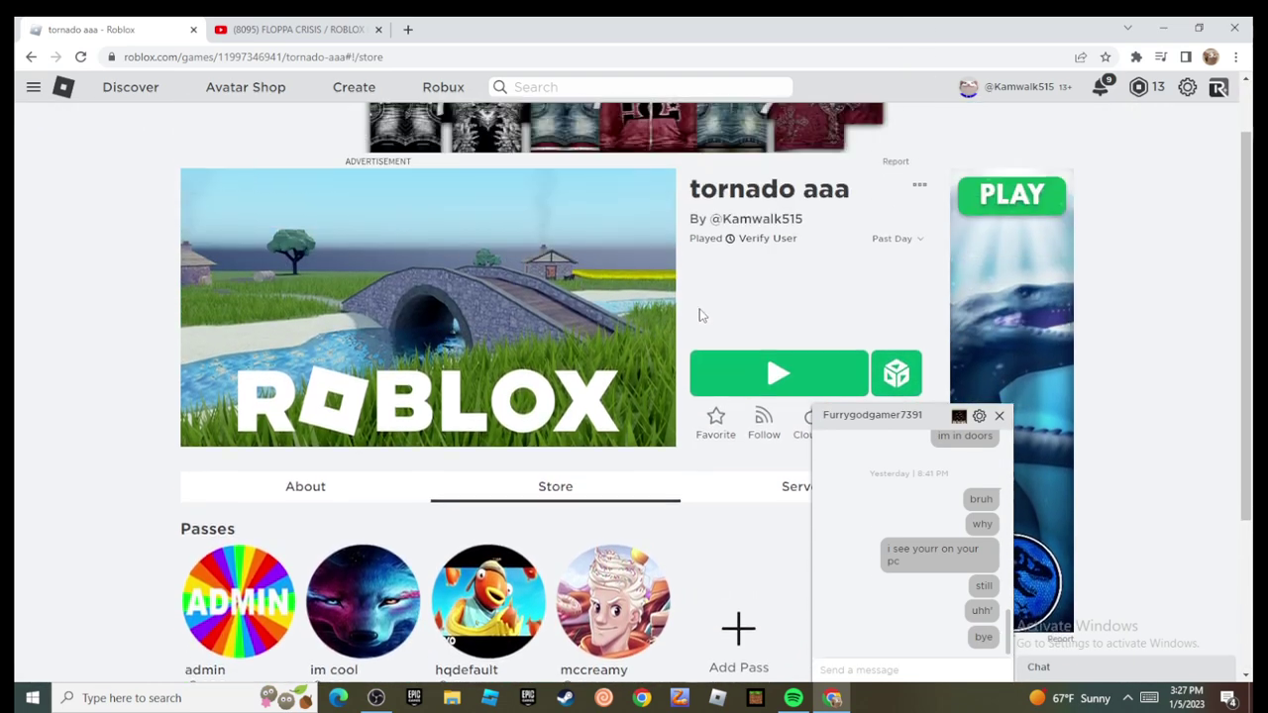
{"action": "left_click", "coordinate": [193, 30]}
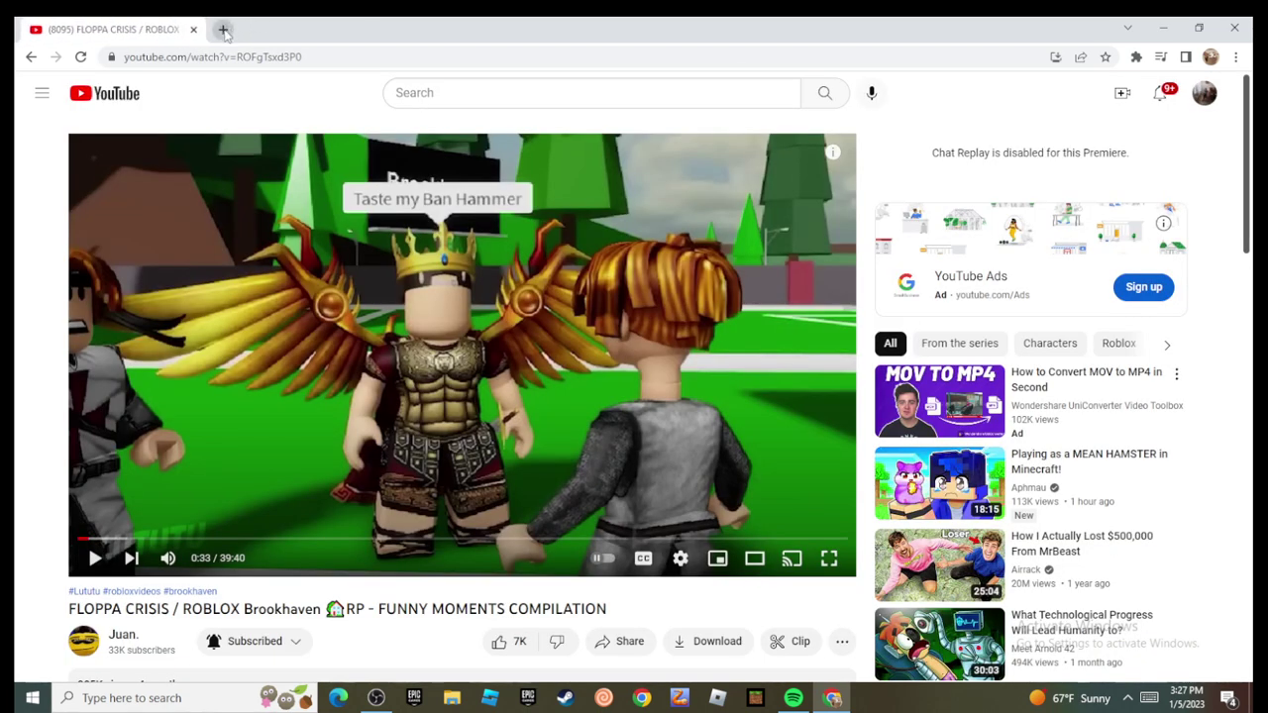
{"action": "left_click", "coordinate": [223, 30]}
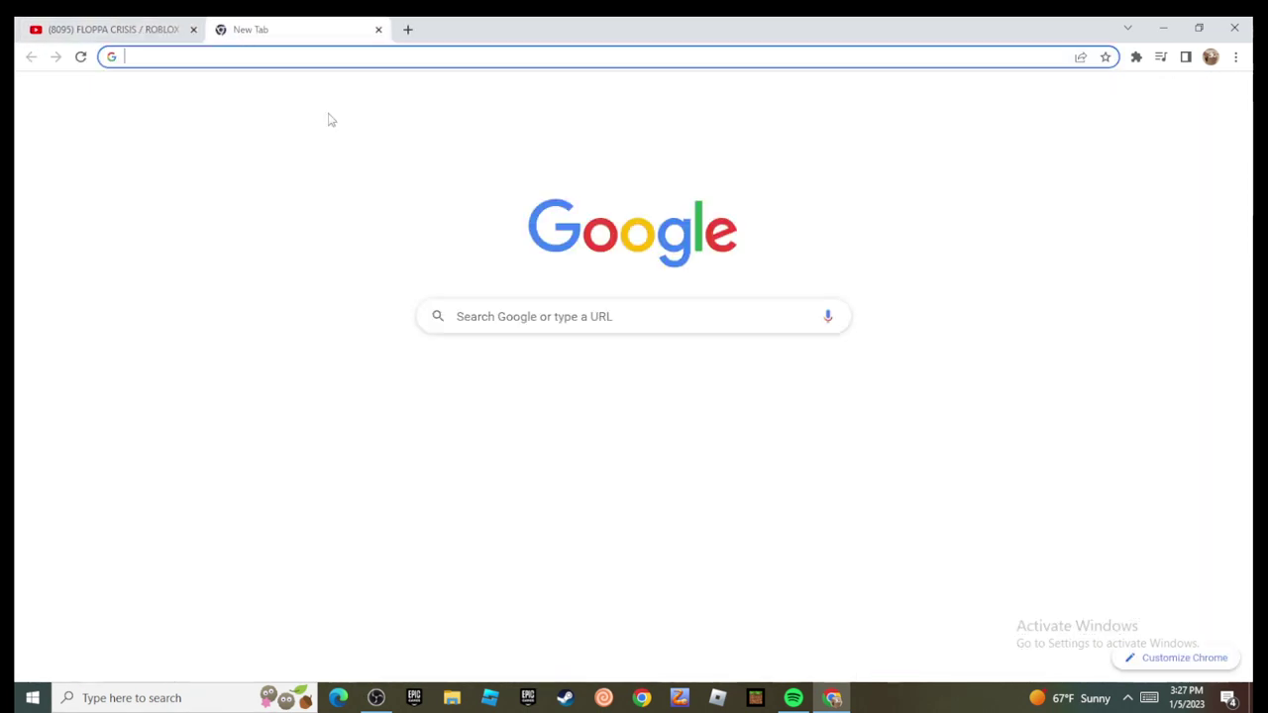
{"action": "left_click", "coordinate": [374, 698]}
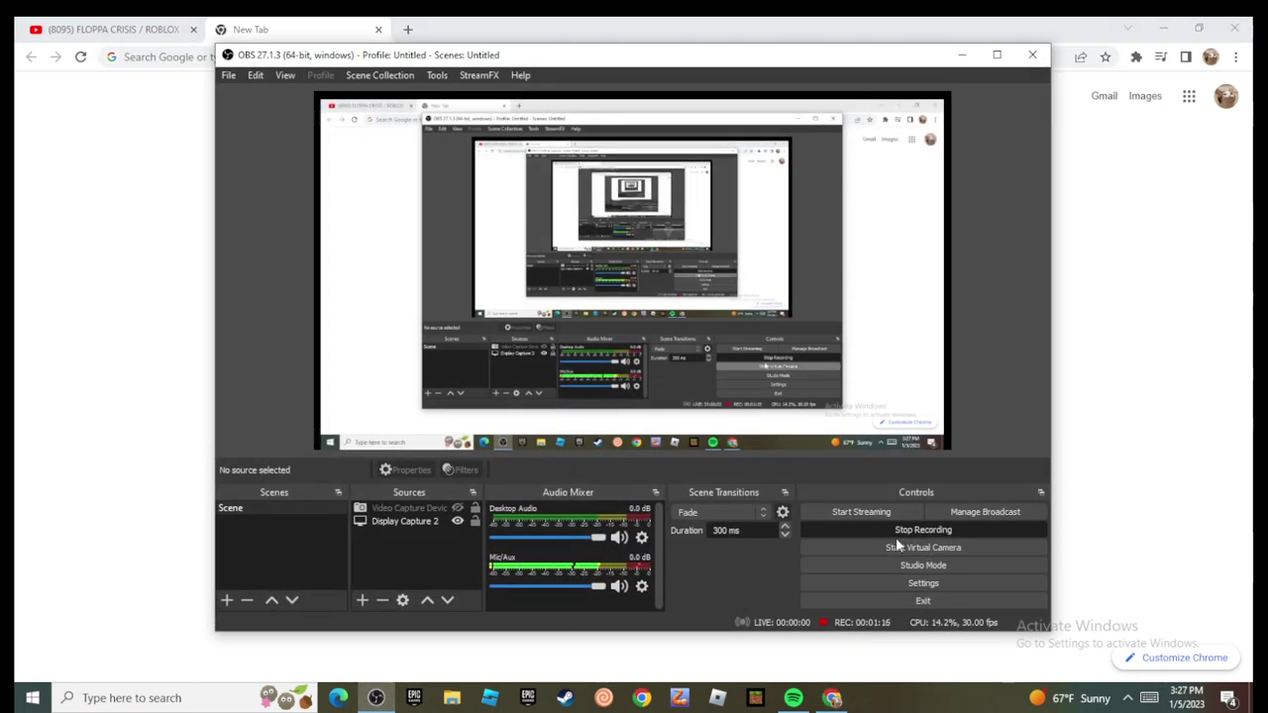